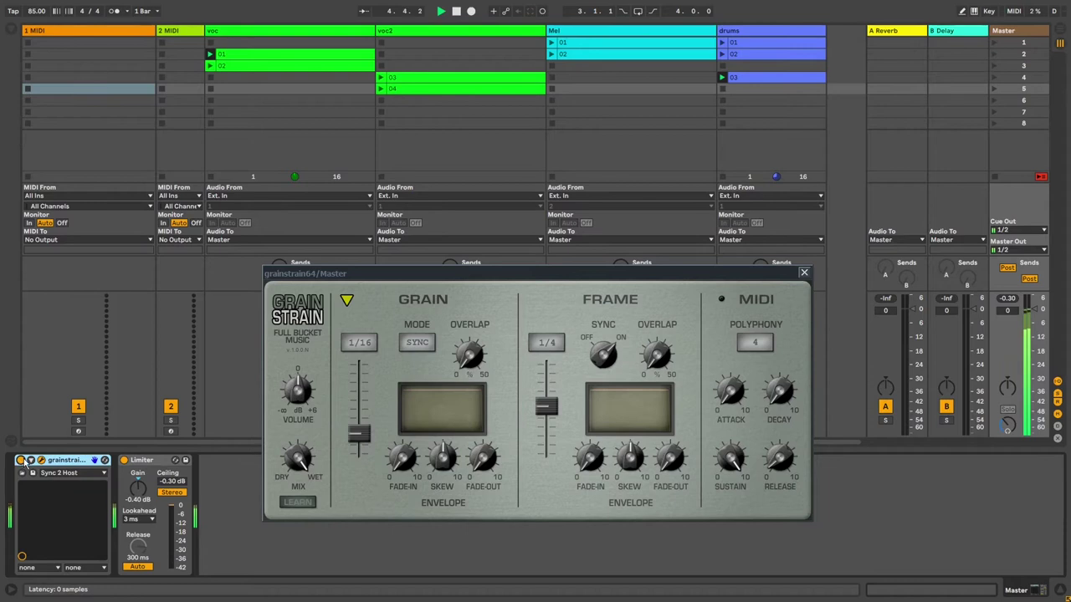
# Bypass and re-enable GrainStrain on the vocal and drum loop, and vary the Sync 2 Host grain length between 1/32. and 1/16 and the frame length
pyautogui.click(21, 460)
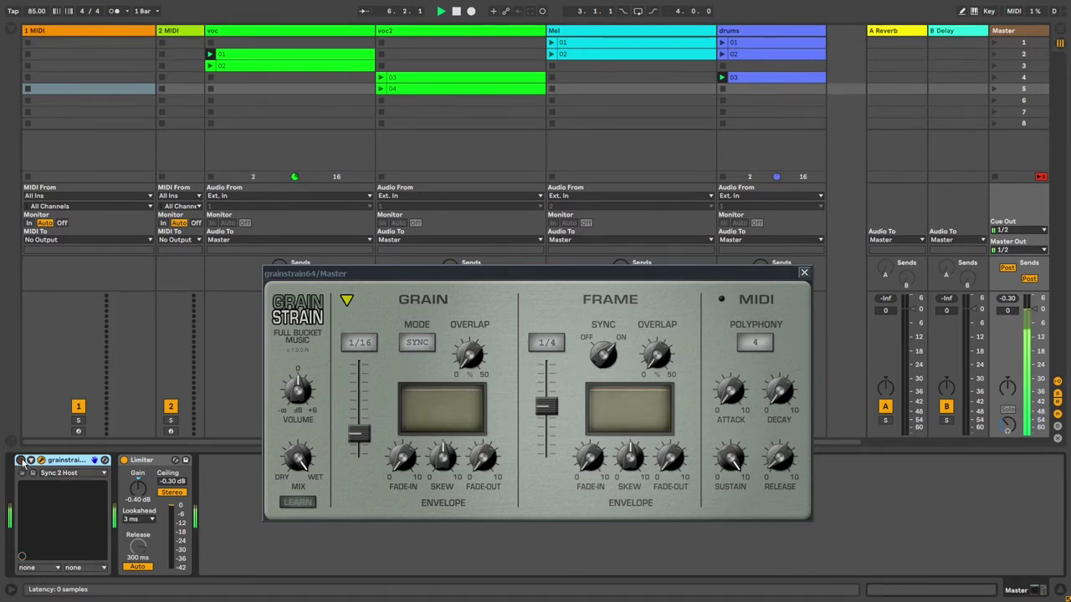
pyautogui.click(21, 460)
pyautogui.moveTo(359, 433)
pyautogui.mouseDown()
pyautogui.moveTo(361, 419)
pyautogui.moveTo(361, 437)
pyautogui.mouseUp()
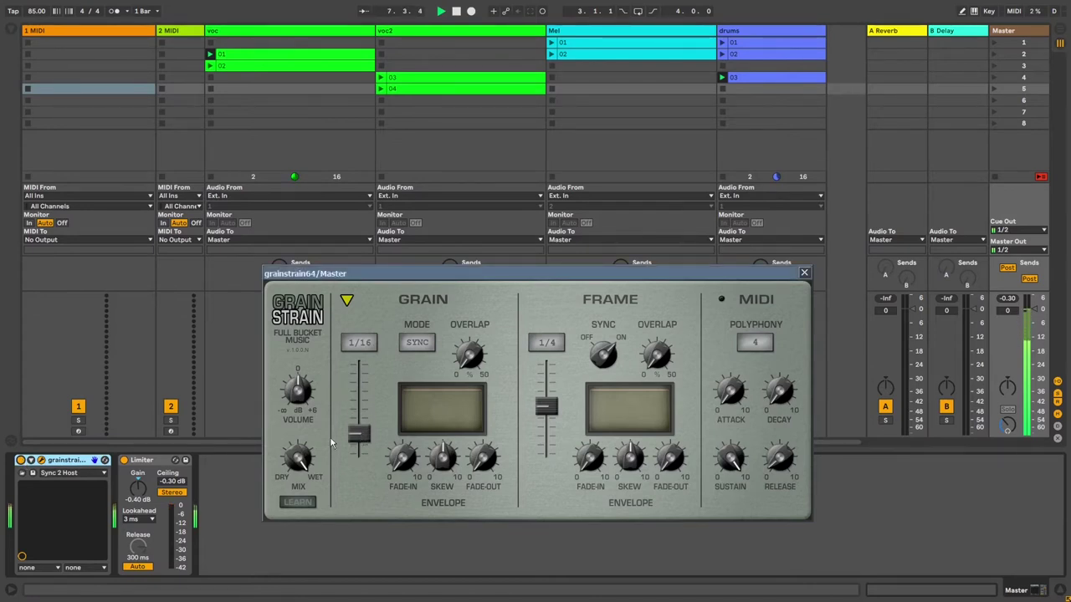
pyautogui.moveTo(360, 443); pyautogui.dragTo(360, 451)
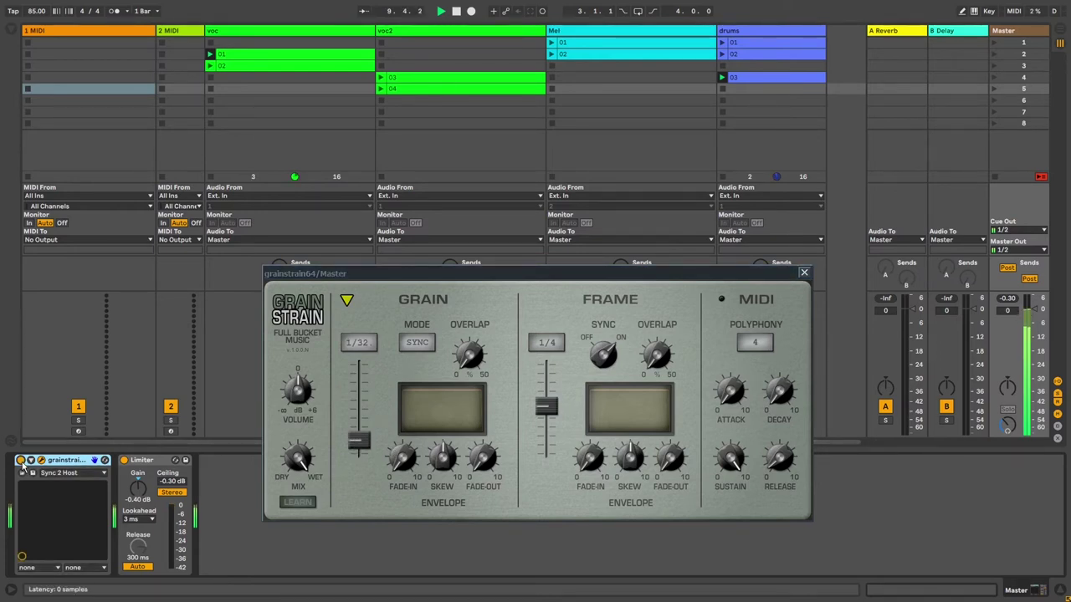
pyautogui.moveTo(359, 441); pyautogui.dragTo(372, 436)
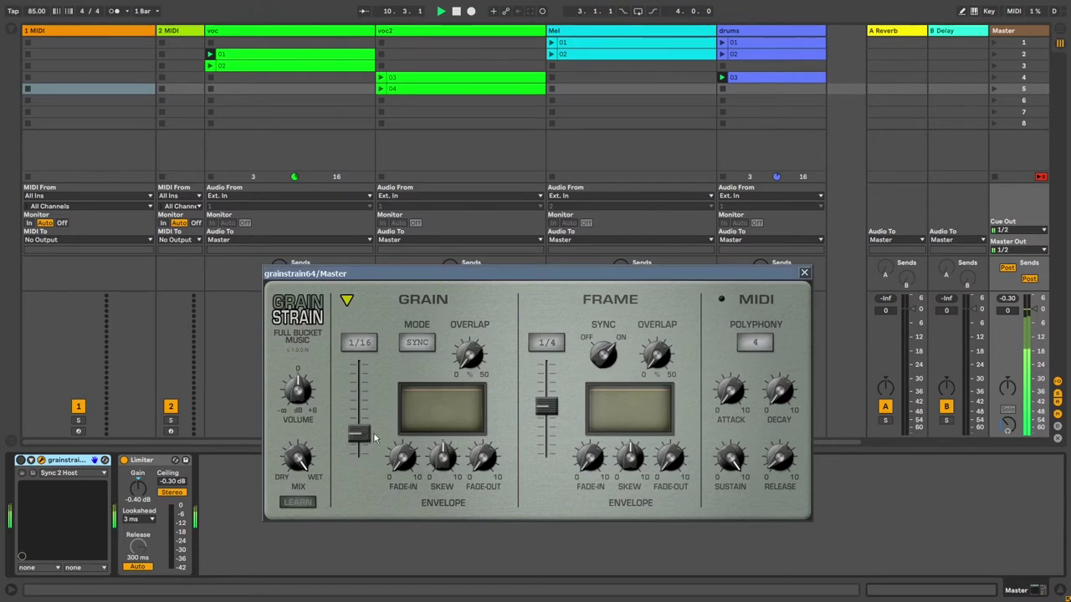
pyautogui.moveTo(543, 413)
pyautogui.mouseDown()
pyautogui.moveTo(545, 378)
pyautogui.moveTo(553, 425)
pyautogui.mouseUp()
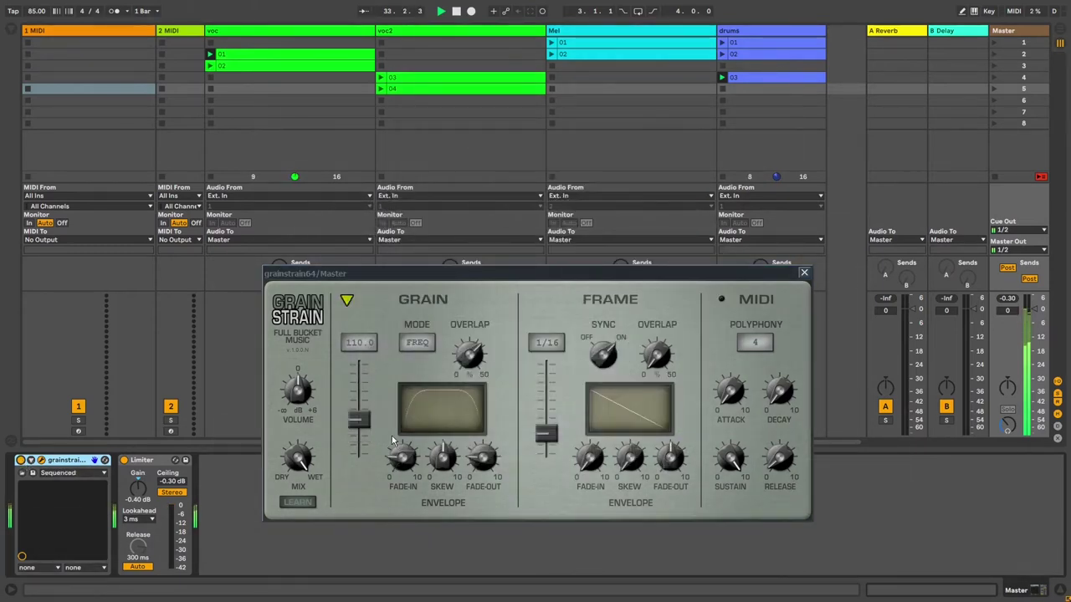
# In the Sequenced preset, lower the grain frequency to 16.0 and set the frame length to 1/16T
pyautogui.click(358, 429)
pyautogui.moveTo(358, 430); pyautogui.dragTo(357, 463)
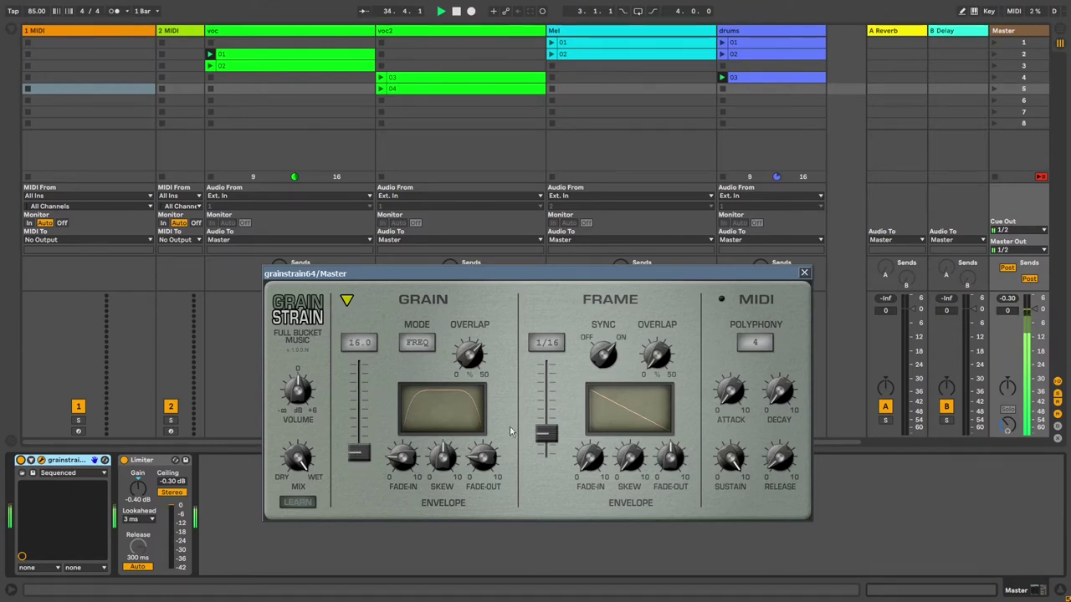
pyautogui.moveTo(546, 435); pyautogui.dragTo(545, 433)
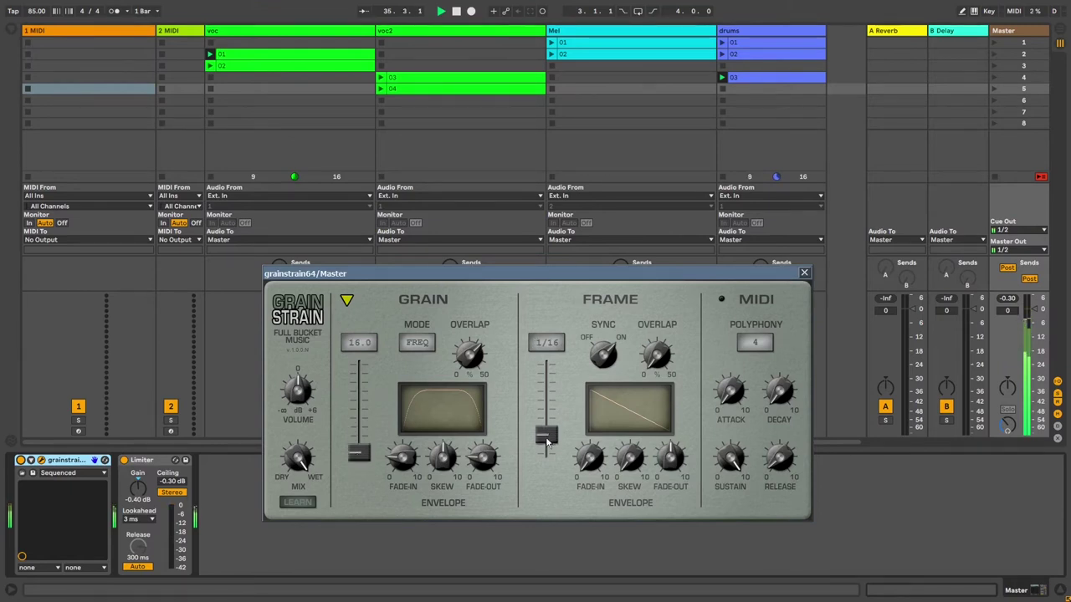
pyautogui.moveTo(368, 457); pyautogui.dragTo(379, 477)
pyautogui.moveTo(544, 435)
pyautogui.mouseDown()
pyautogui.moveTo(536, 452)
pyautogui.moveTo(544, 439)
pyautogui.mouseUp()
pyautogui.moveTo(358, 453)
pyautogui.mouseDown()
pyautogui.moveTo(361, 431)
pyautogui.moveTo(360, 468)
pyautogui.mouseUp()
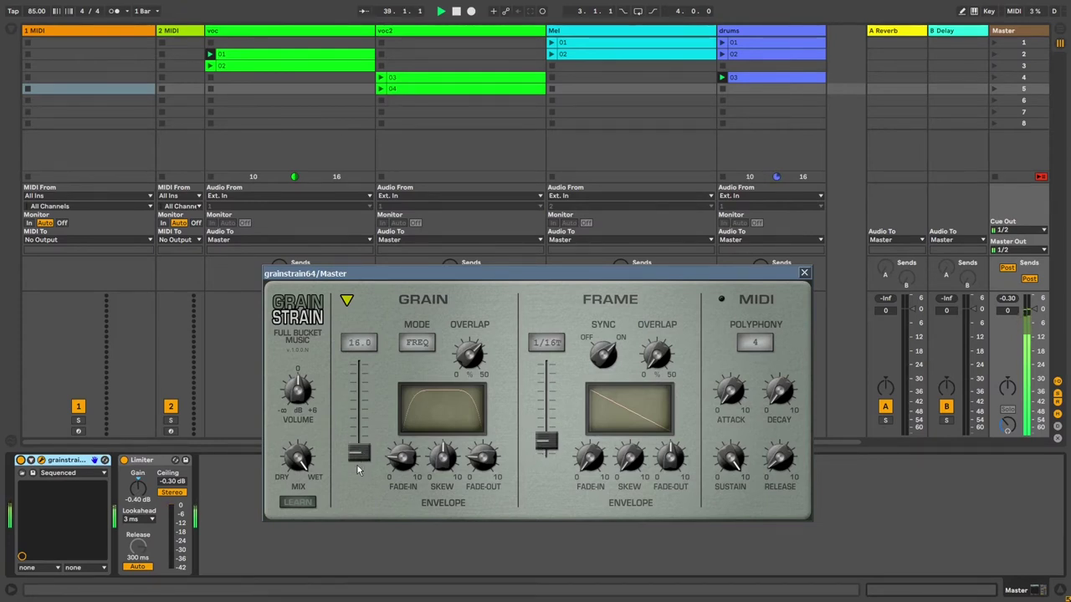
# Load the Strange Mix preset in GrainStrain and adjust its grain length to about 42.9 ms and its frame length
pyautogui.click(25, 463)
pyautogui.click(346, 300)
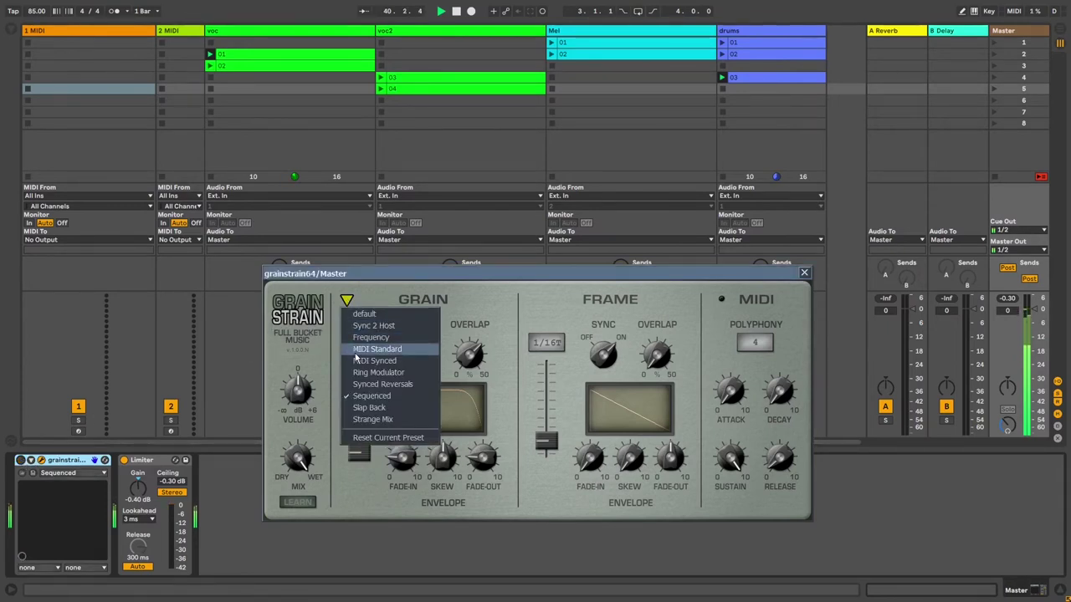
pyautogui.click(368, 419)
pyautogui.moveTo(358, 439)
pyautogui.mouseDown()
pyautogui.moveTo(358, 411)
pyautogui.moveTo(358, 423)
pyautogui.mouseUp()
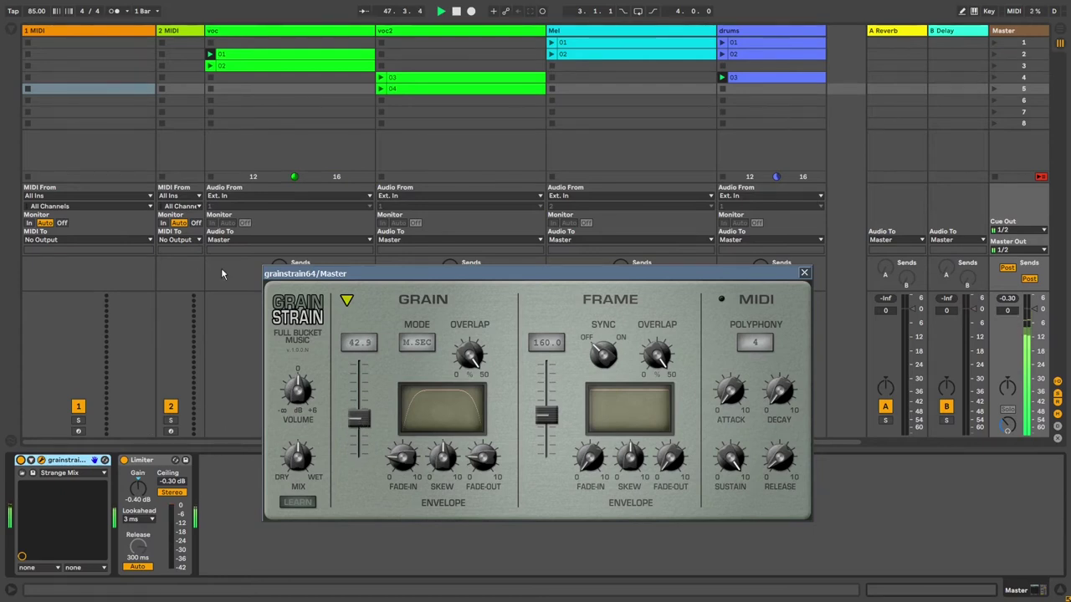
pyautogui.click(211, 70)
pyautogui.moveTo(358, 418)
pyautogui.mouseDown()
pyautogui.moveTo(361, 432)
pyautogui.moveTo(363, 406)
pyautogui.moveTo(363, 431)
pyautogui.moveTo(360, 418)
pyautogui.mouseUp()
pyautogui.moveTo(540, 416)
pyautogui.mouseDown()
pyautogui.moveTo(539, 437)
pyautogui.moveTo(539, 416)
pyautogui.mouseUp()
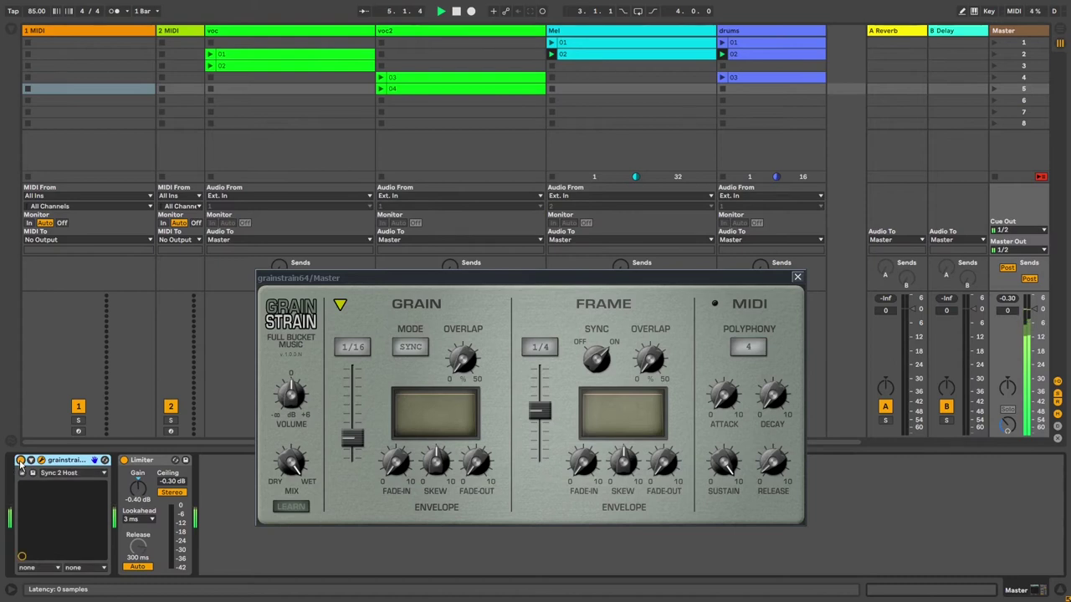
# Vary the Sync 2 Host grain and frame lengths over the melody and drum loop, ending at grain 1/32. and frame 1/4
pyautogui.click(356, 441)
pyautogui.moveTo(356, 441)
pyautogui.mouseDown()
pyautogui.moveTo(358, 422)
pyautogui.moveTo(350, 458)
pyautogui.moveTo(351, 430)
pyautogui.mouseUp()
pyautogui.moveTo(546, 412); pyautogui.dragTo(550, 395)
pyautogui.moveTo(351, 429); pyautogui.dragTo(356, 440)
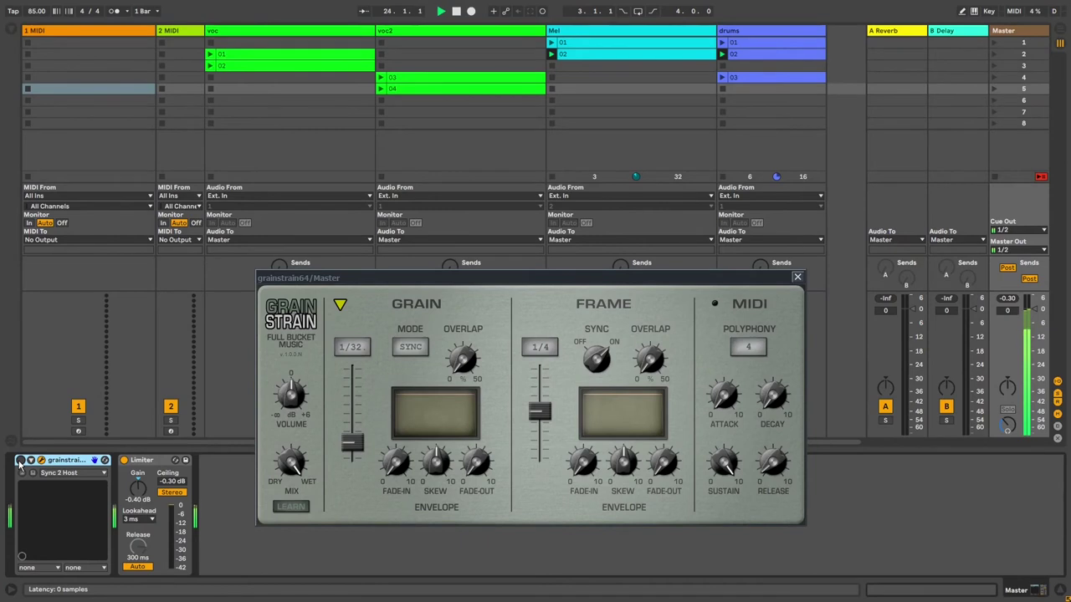
# Compare the loop with GrainStrain bypassed and enabled, and set the grain length to 1/8. with a shorter frame length
pyautogui.click(20, 460)
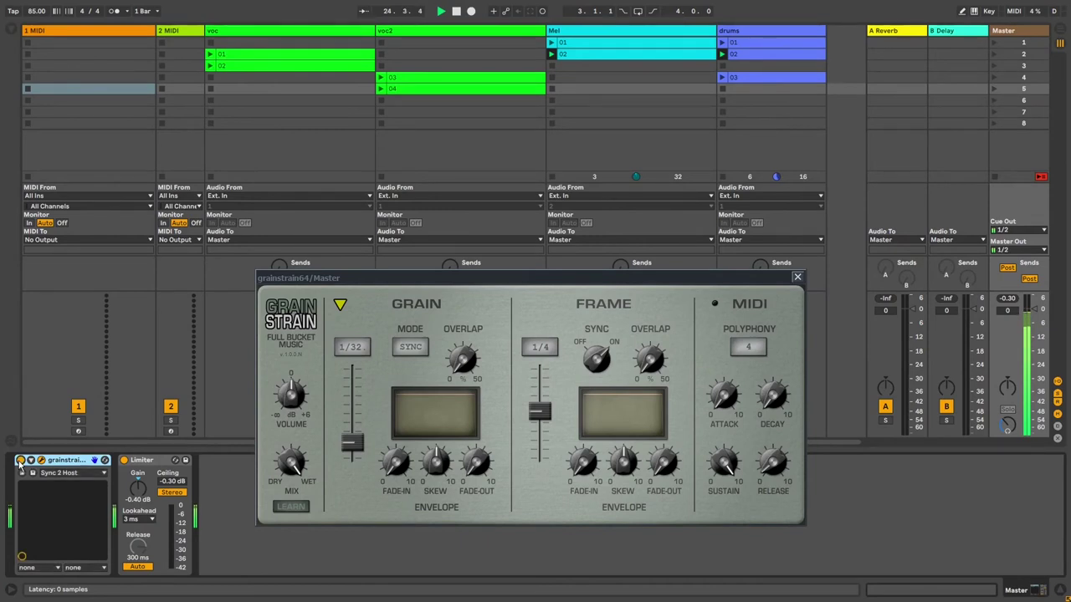
pyautogui.click(20, 461)
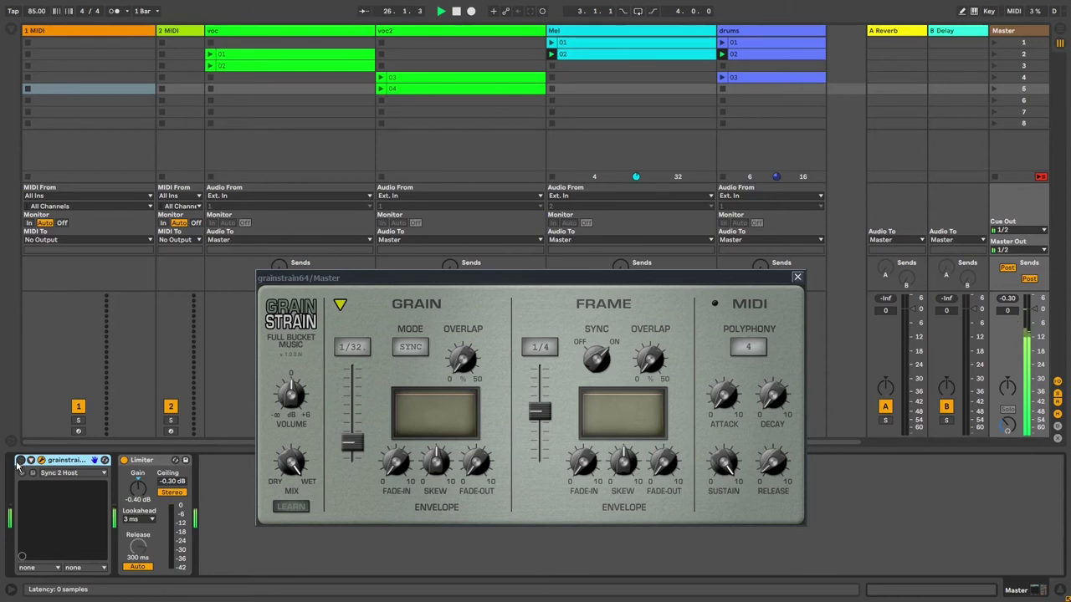
pyautogui.click(20, 460)
pyautogui.moveTo(352, 447); pyautogui.dragTo(412, 412)
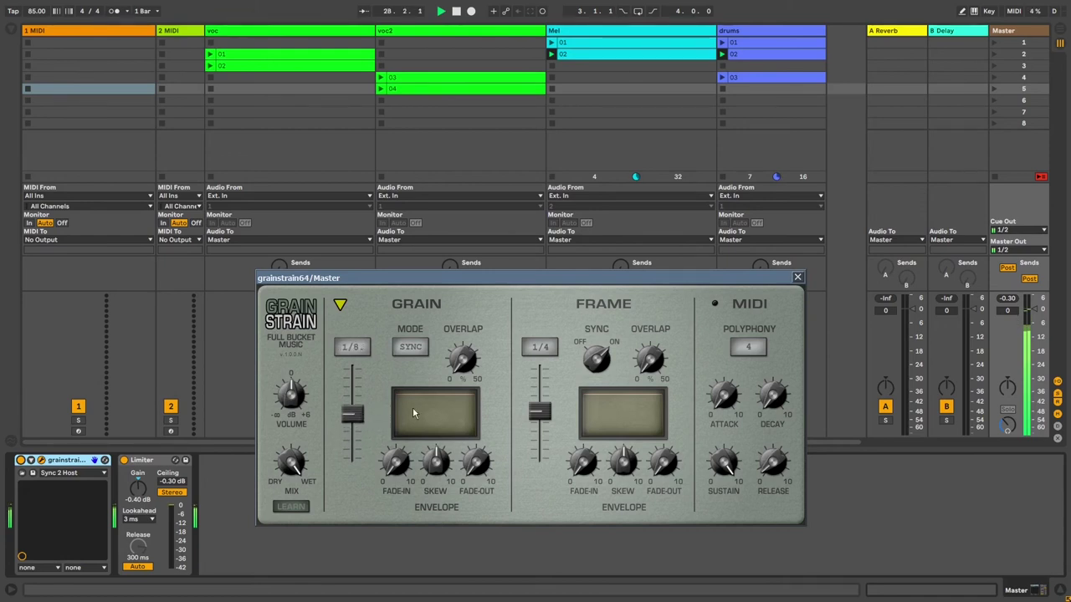
pyautogui.moveTo(538, 413); pyautogui.dragTo(537, 442)
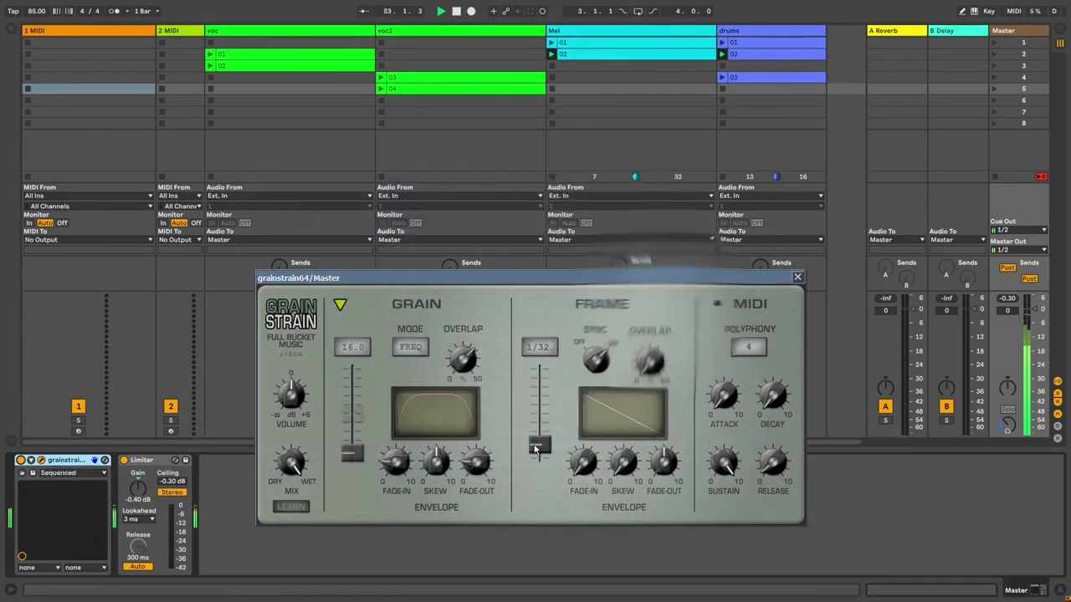
# Set the Sequenced preset's frame length to 1/4 and adjust the grain frequency, bypassing and re-enabling GrainStrain for comparison
pyautogui.moveTo(536, 449); pyautogui.dragTo(536, 416)
pyautogui.moveTo(353, 456)
pyautogui.mouseDown()
pyautogui.moveTo(352, 430)
pyautogui.moveTo(353, 456)
pyautogui.mouseUp()
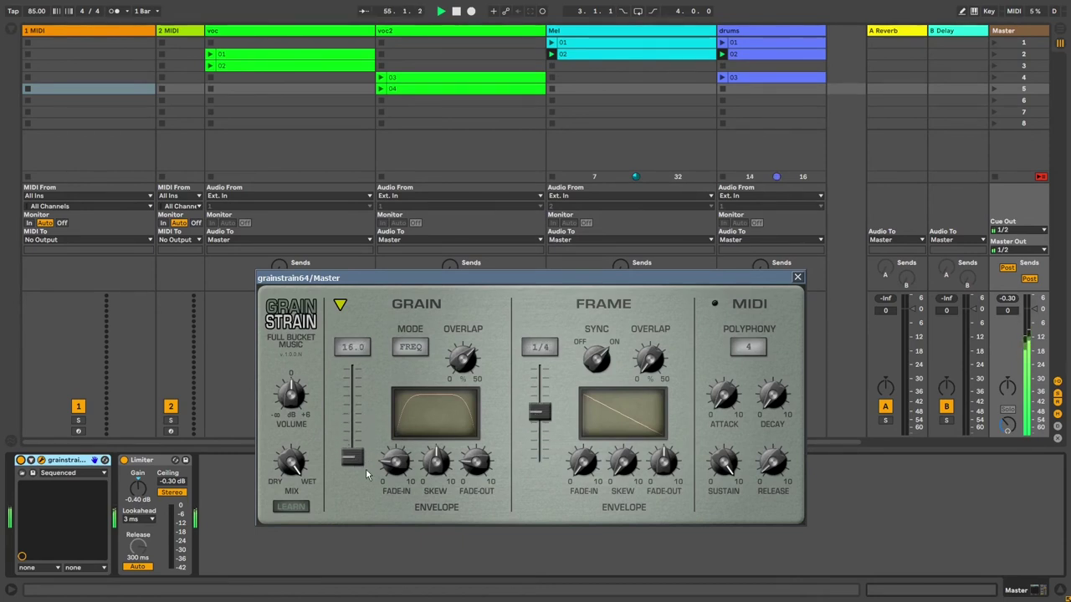
pyautogui.click(22, 461)
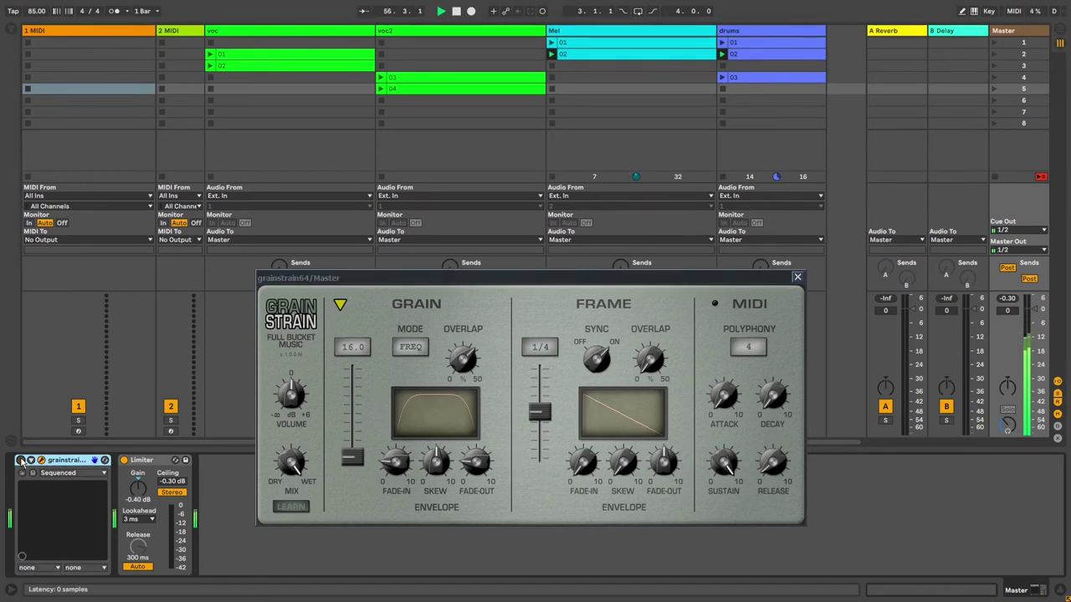
pyautogui.click(22, 460)
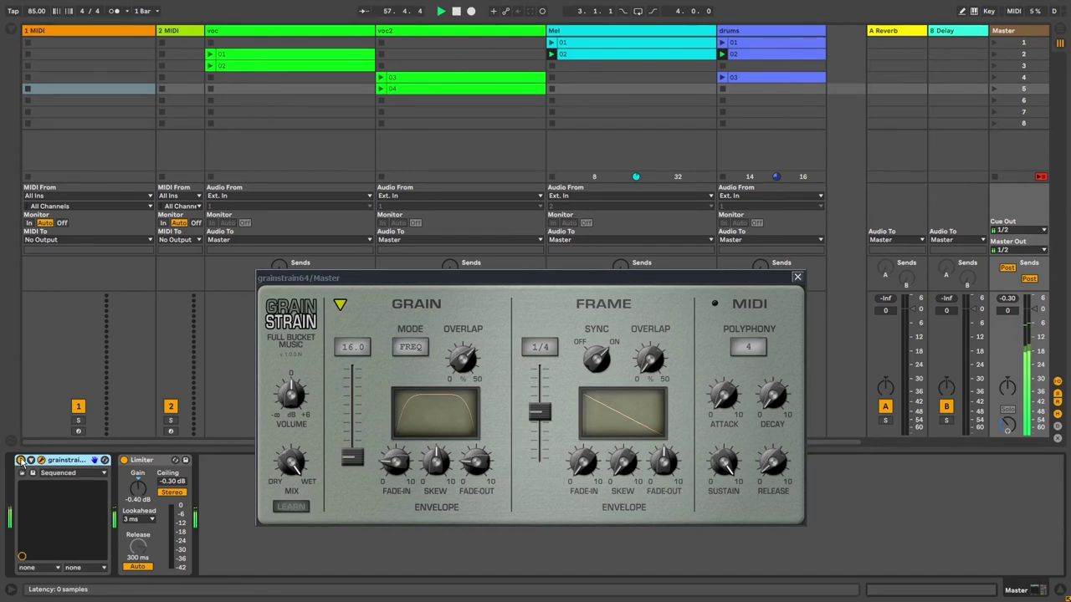
pyautogui.click(21, 461)
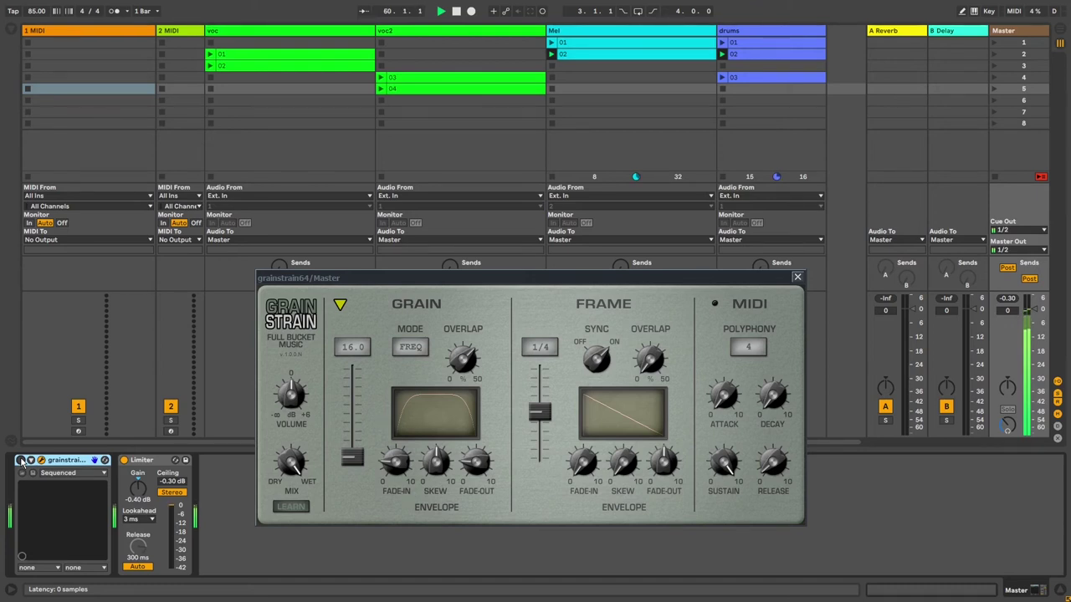
pyautogui.click(21, 461)
pyautogui.moveTo(352, 456); pyautogui.dragTo(355, 438)
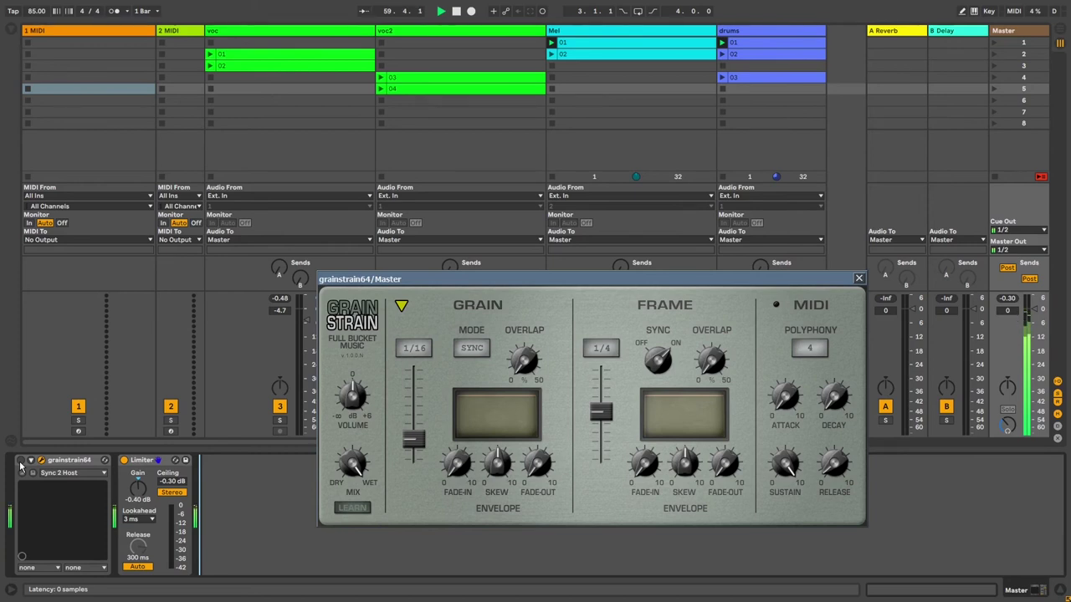
# Enable GrainStrain on the new melody and drum loop with the grain length at 1/16 and the frame length at 1/8
pyautogui.click(21, 461)
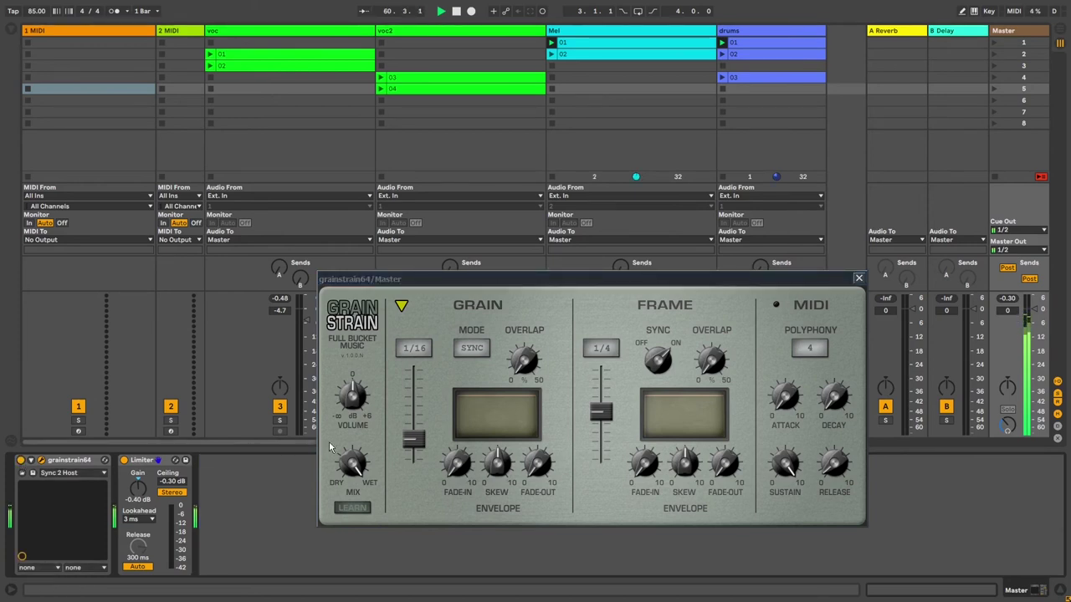
pyautogui.moveTo(414, 443); pyautogui.dragTo(413, 446)
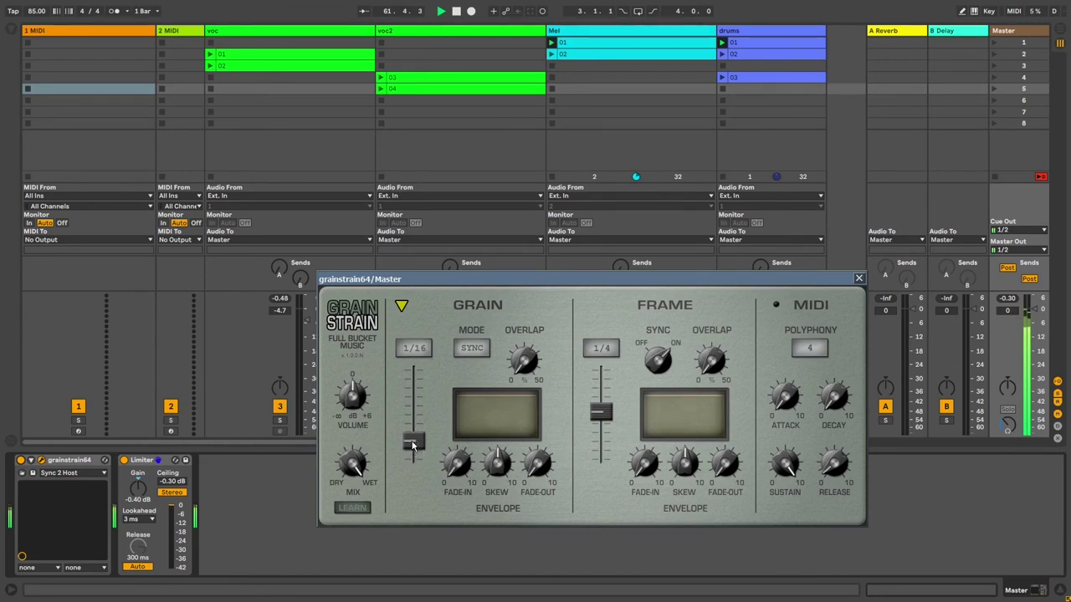
pyautogui.moveTo(610, 410); pyautogui.dragTo(605, 431)
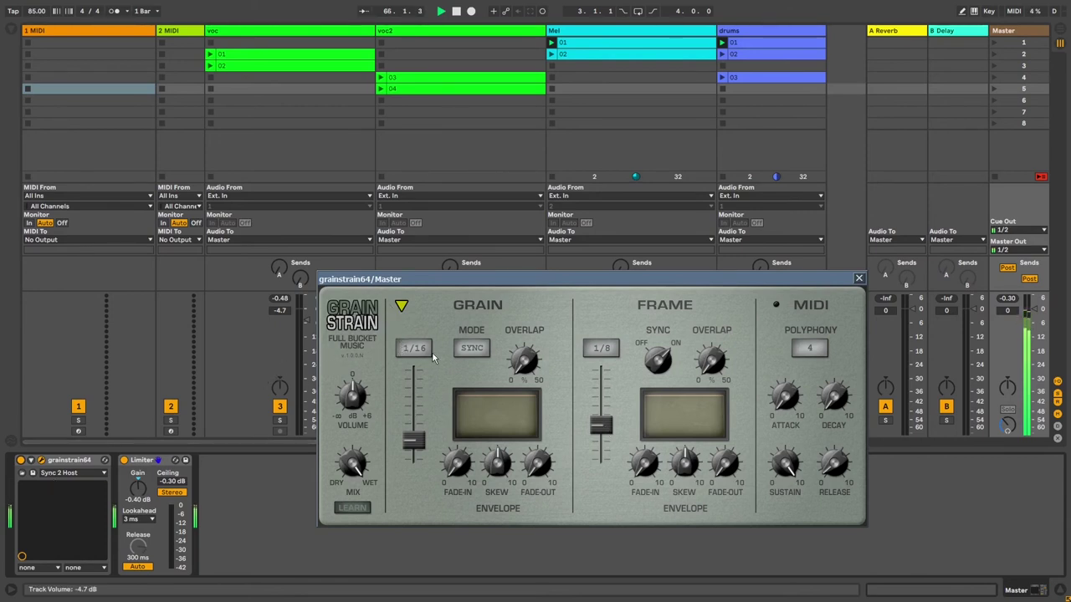
# Load the Frequency preset and set the grain frequency to about 16.5 and the frame length to about 81.1
pyautogui.click(402, 307)
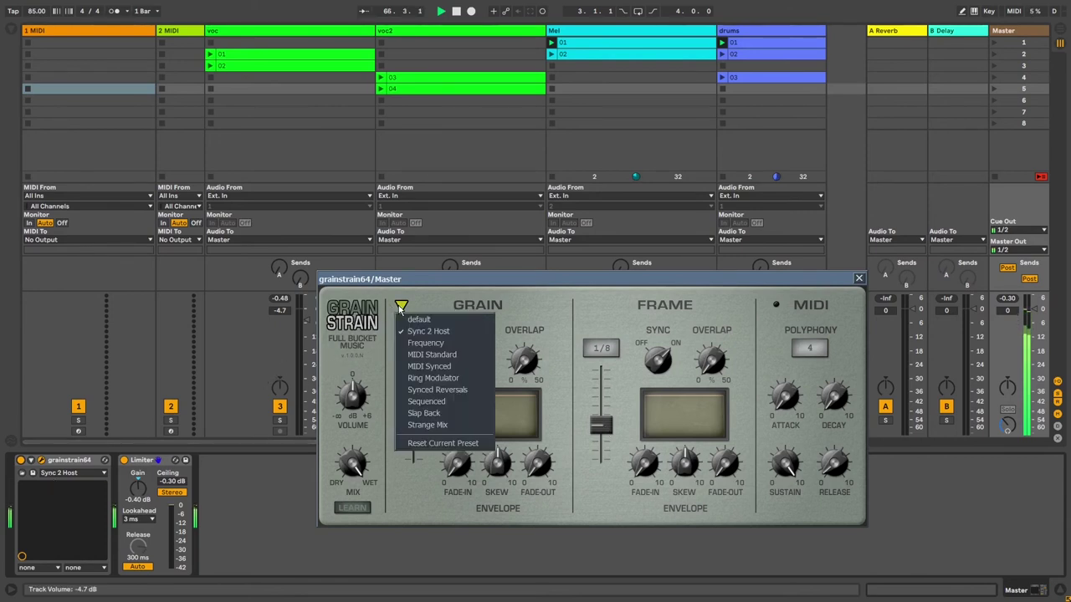
pyautogui.click(410, 347)
pyautogui.moveTo(406, 422); pyautogui.dragTo(412, 469)
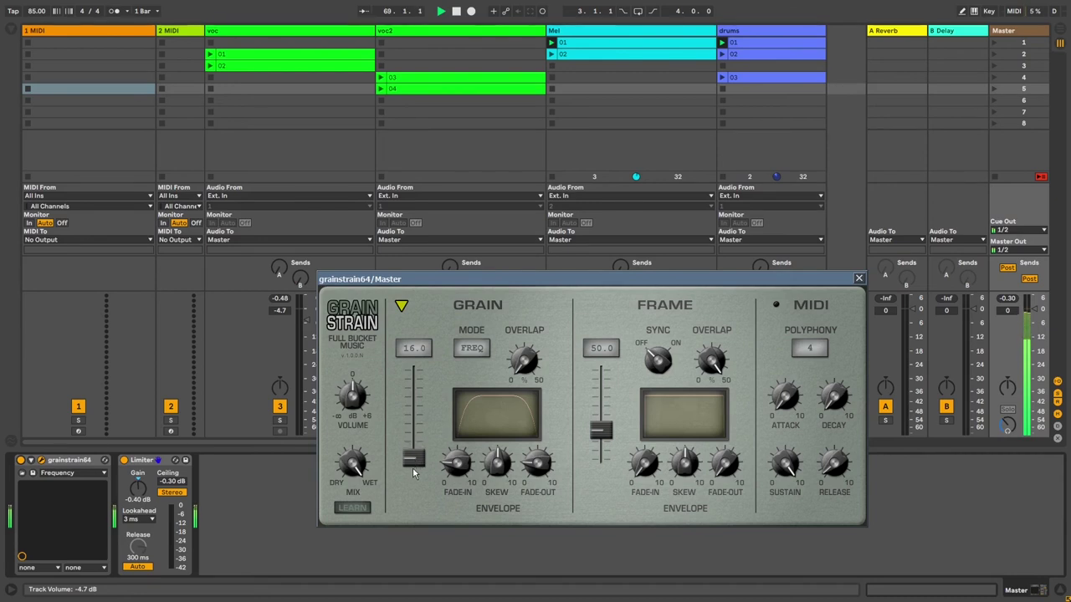
pyautogui.moveTo(600, 433)
pyautogui.mouseDown()
pyautogui.moveTo(611, 407)
pyautogui.moveTo(608, 455)
pyautogui.moveTo(602, 431)
pyautogui.mouseUp()
pyautogui.moveTo(402, 458)
pyautogui.mouseDown()
pyautogui.moveTo(411, 425)
pyautogui.moveTo(412, 452)
pyautogui.mouseUp()
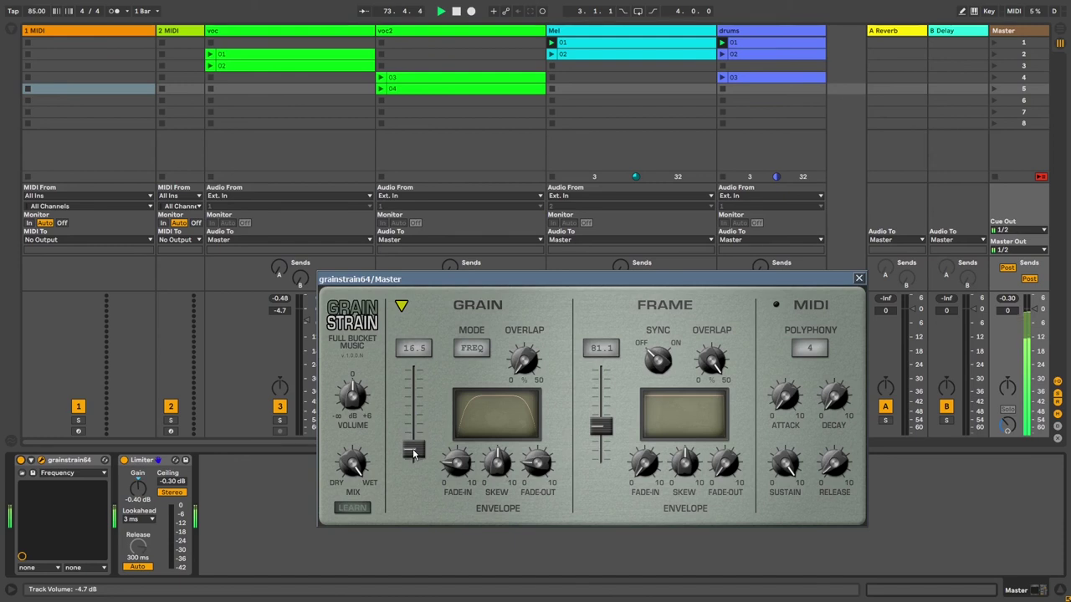
# Audition the Ring Modulator preset in GrainStrain on the playing melody and drum loop
pyautogui.click(401, 306)
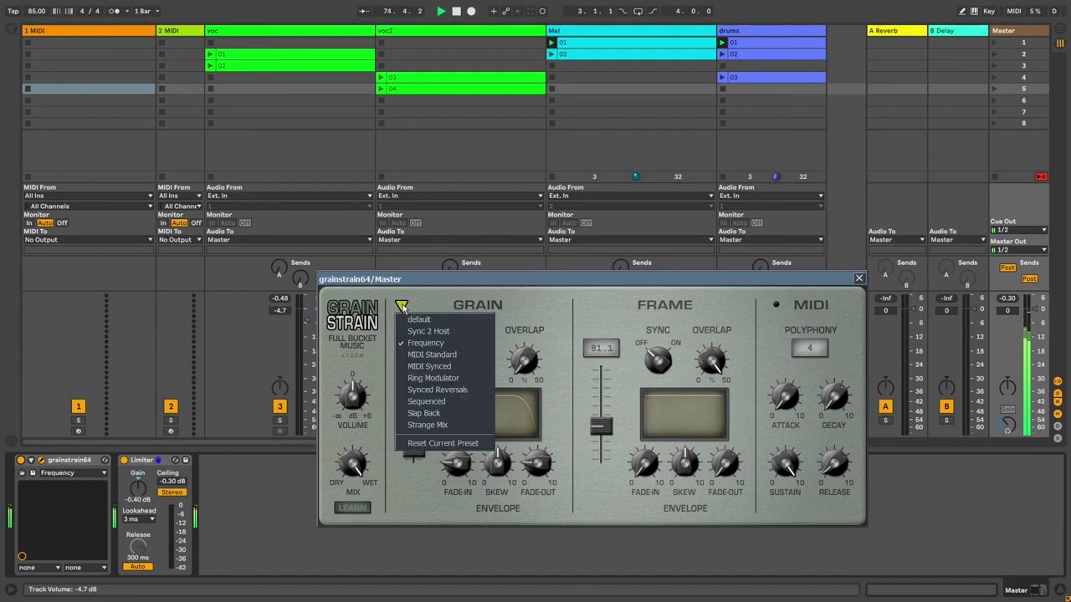
pyautogui.click(432, 378)
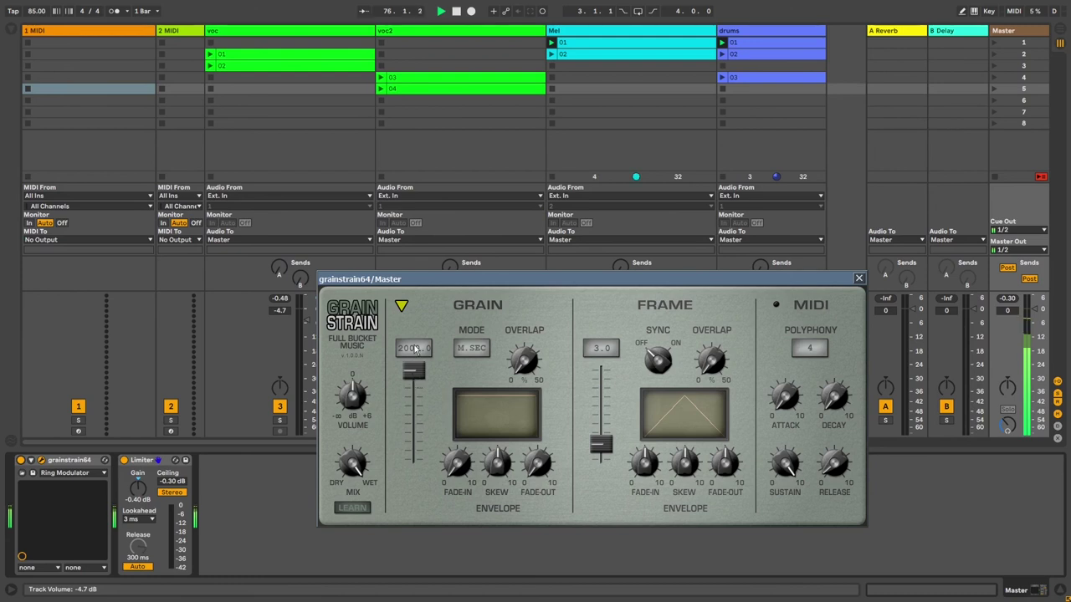
# Load the Synced Reversals preset, set the grain length to 1/16. and shorten the frame length past 1/8T
pyautogui.click(402, 307)
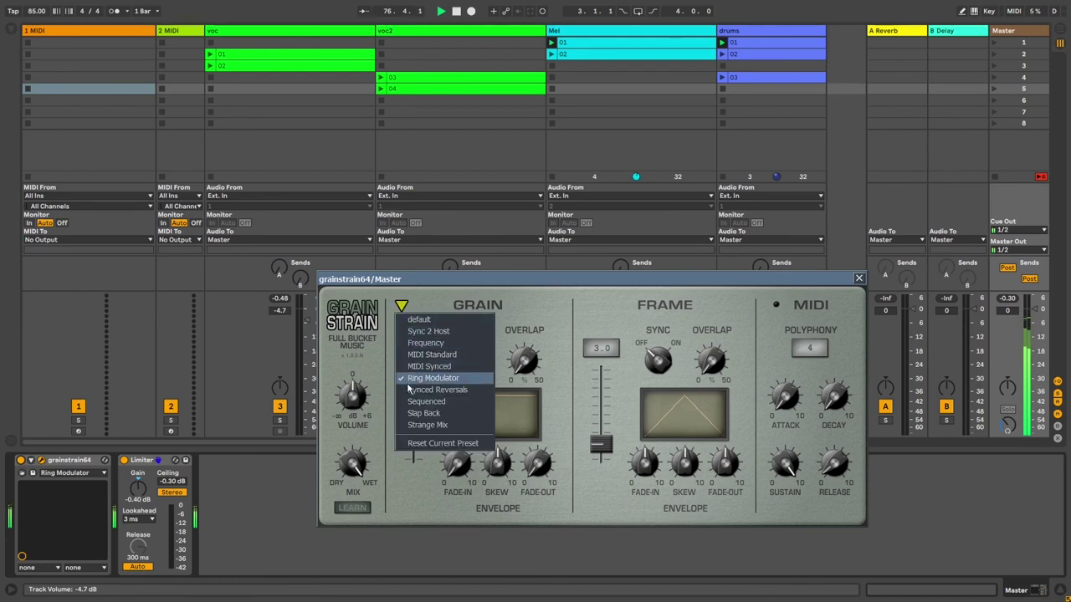
pyautogui.click(407, 391)
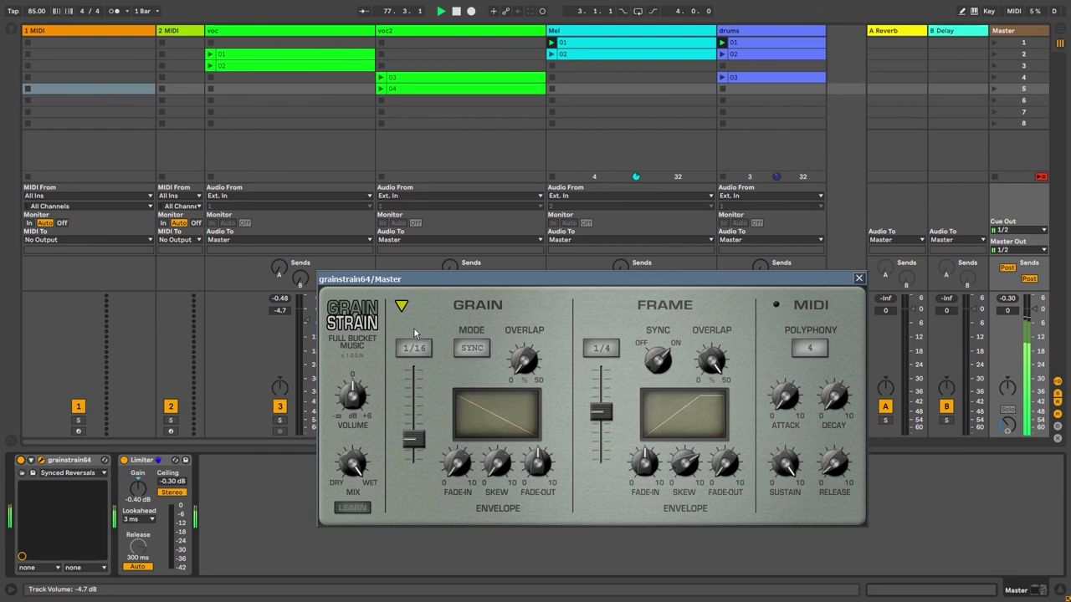
pyautogui.moveTo(412, 444); pyautogui.dragTo(420, 430)
pyautogui.moveTo(601, 413); pyautogui.dragTo(601, 435)
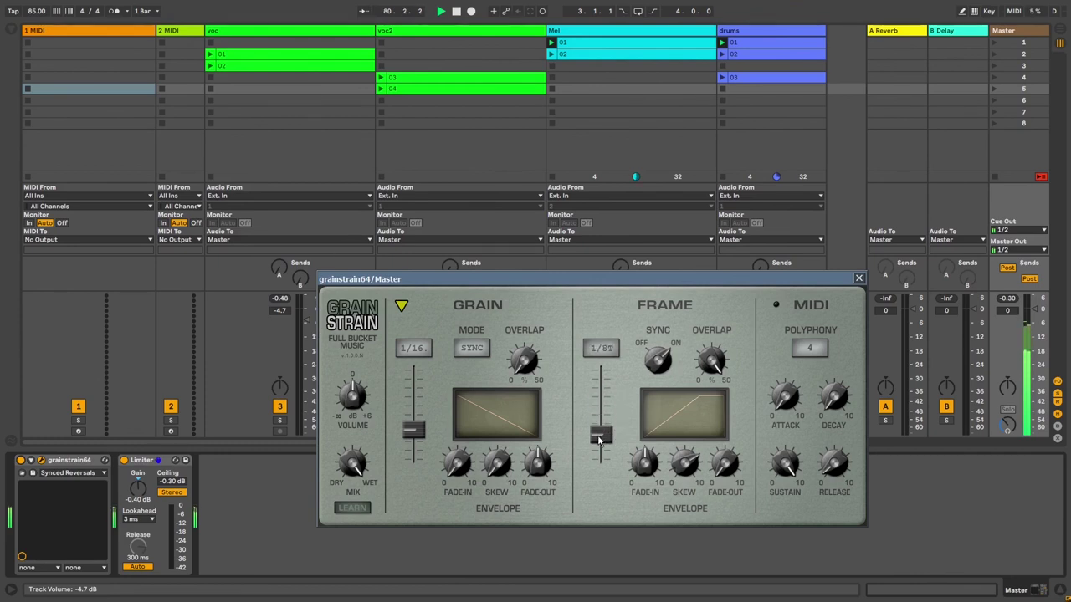
pyautogui.moveTo(600, 435); pyautogui.dragTo(599, 452)
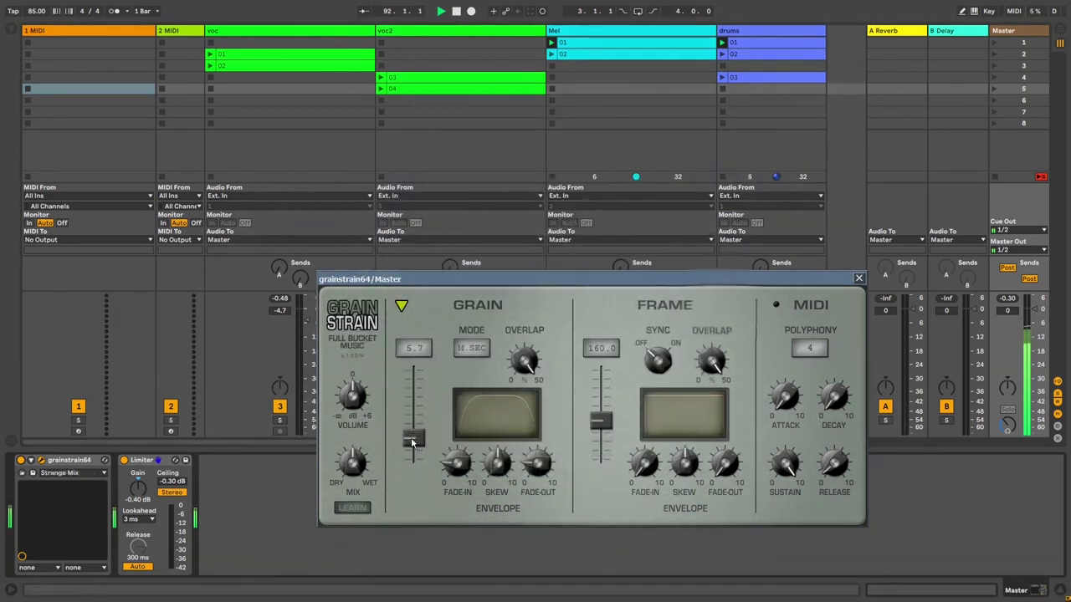
# In the Strange Mix preset, set the grain length to about 37.4 ms and the frame length to about 186.7
pyautogui.moveTo(413, 442); pyautogui.dragTo(416, 420)
pyautogui.moveTo(599, 421); pyautogui.dragTo(600, 446)
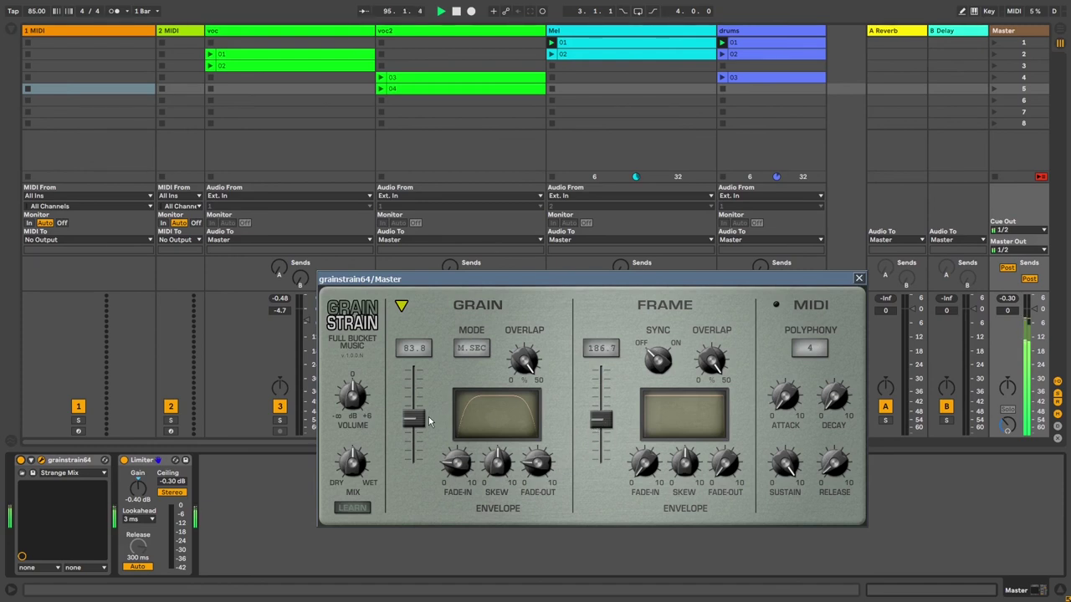
pyautogui.moveTo(413, 422)
pyautogui.mouseDown()
pyautogui.moveTo(413, 451)
pyautogui.moveTo(416, 428)
pyautogui.mouseUp()
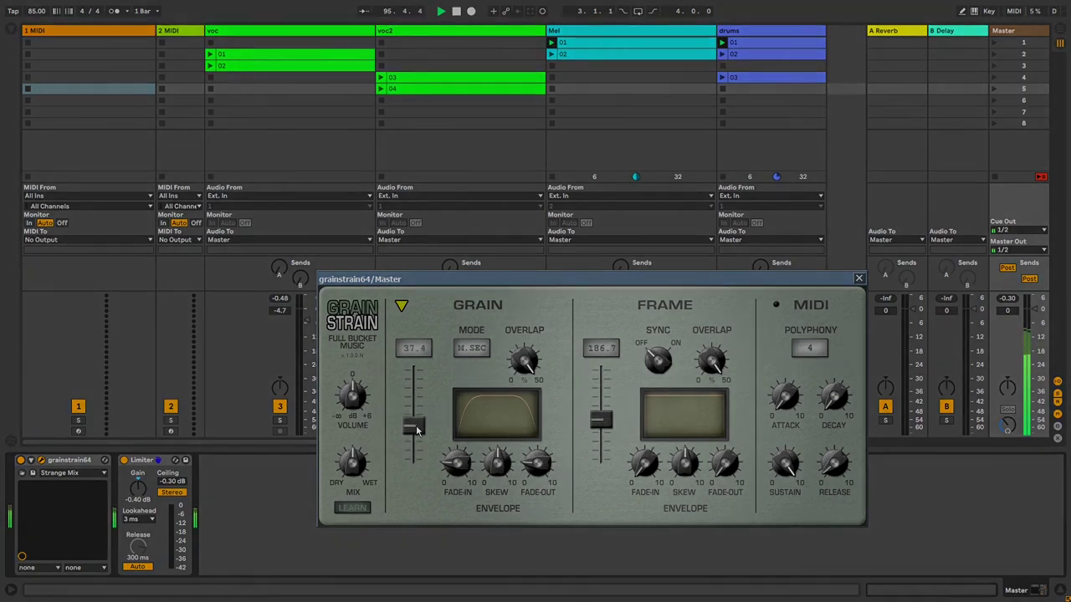